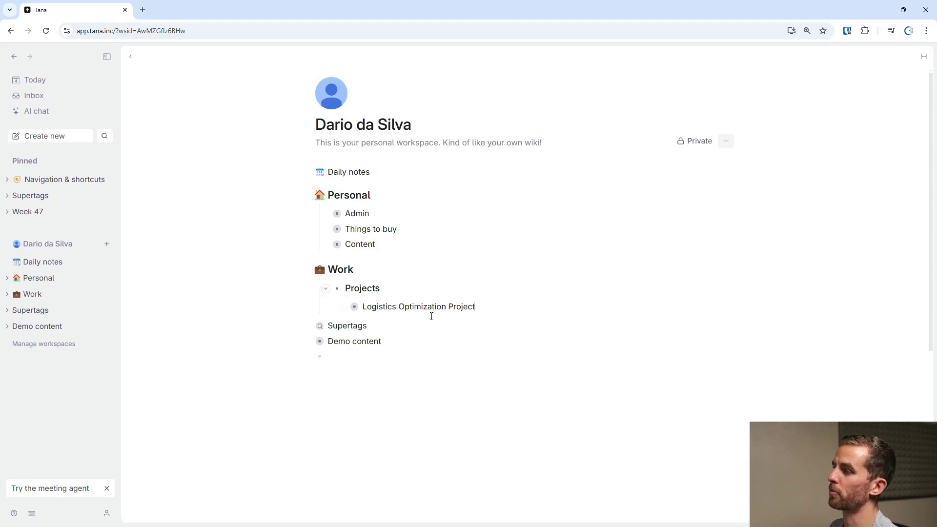
Step: Expand every item in the project outline, then refold Point of departure and Important questions
left_click(355, 307)
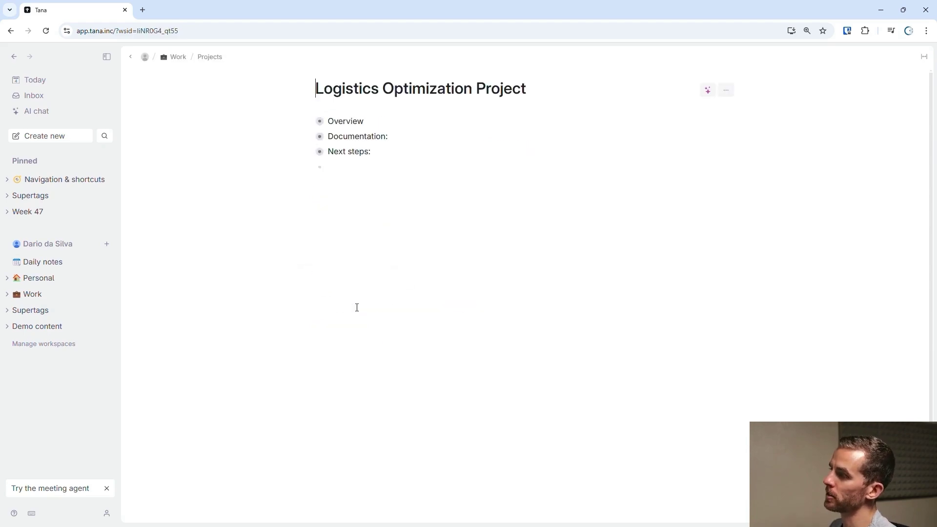
left_click(452, 86)
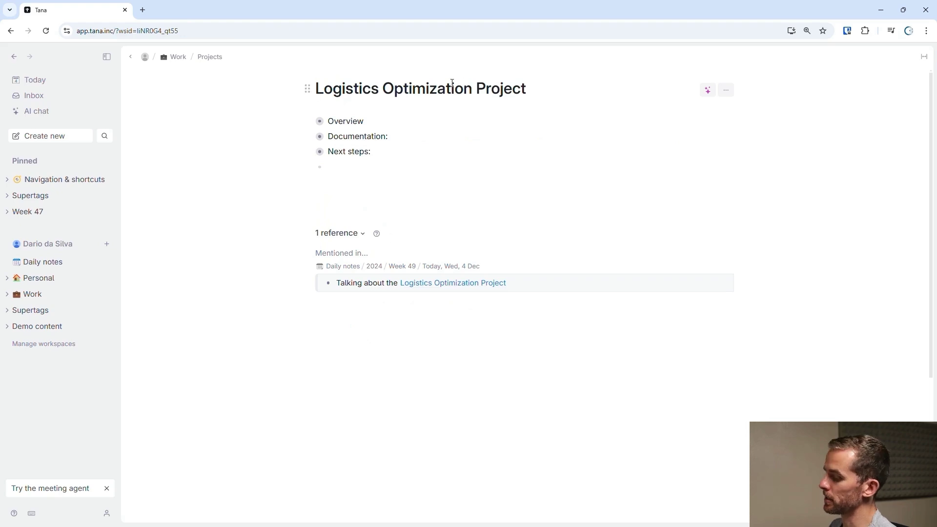
key("ctrl+shift+Down")
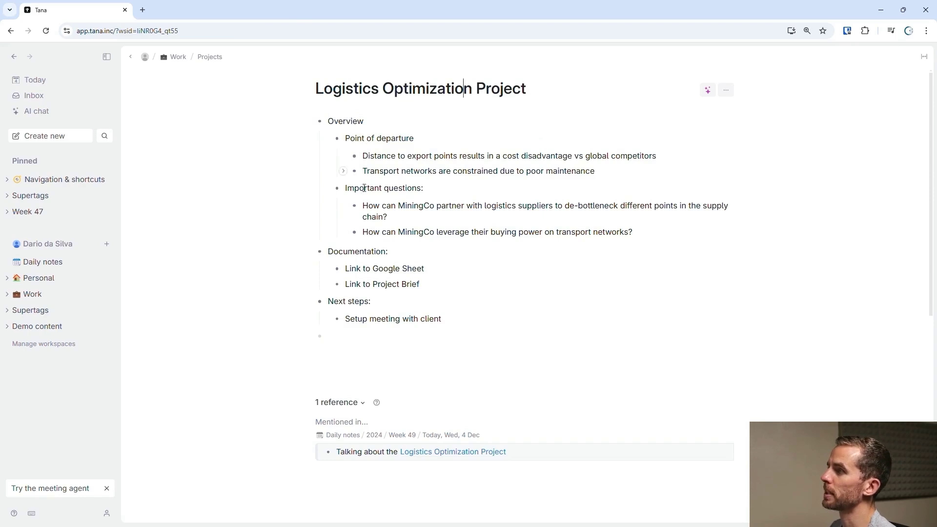
left_click(325, 138)
left_click(327, 153)
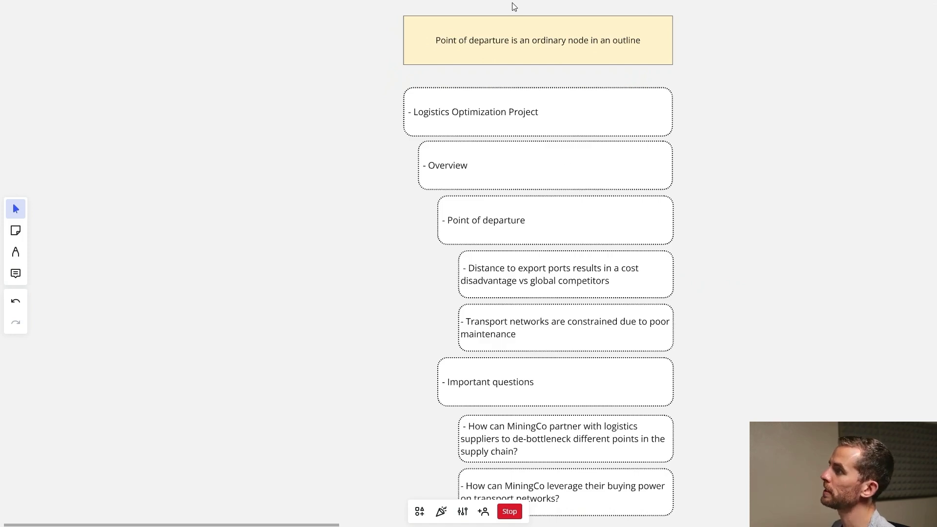
Step: Select the Logistics Optimization Project box and pan to the 'Supertag promotes the node' note
left_click(538, 47)
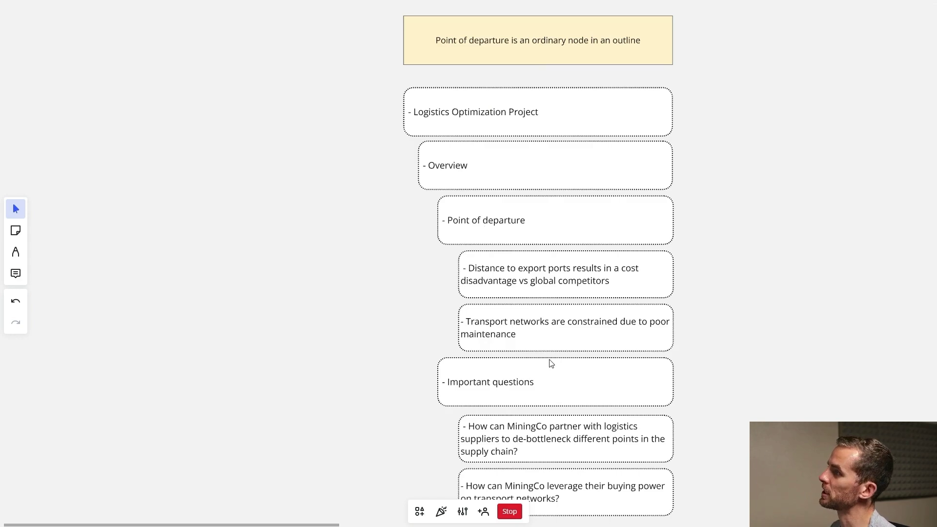
left_click(547, 121)
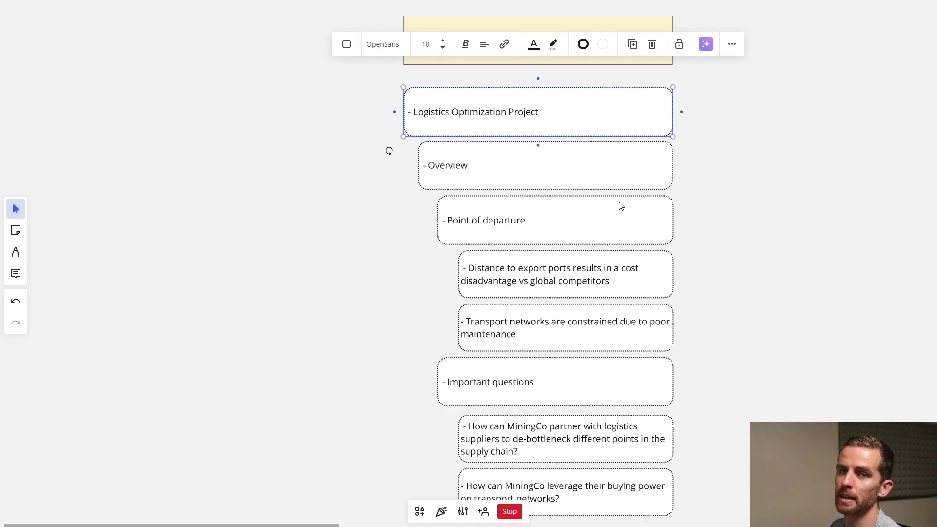
left_click_drag(672, 189, 213, 232)
scroll(539, 146, "up", 3)
scroll(313, 153, "up", 2)
scroll(314, 152, "left", 2)
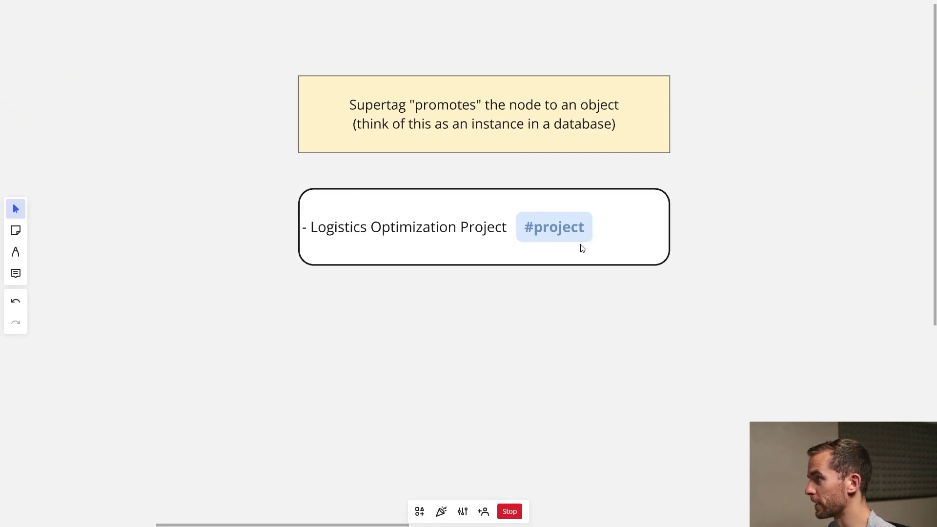
Step: Apply the #project supertag to the Logistics Optimization Project title in Tana
key("alt+Tab")
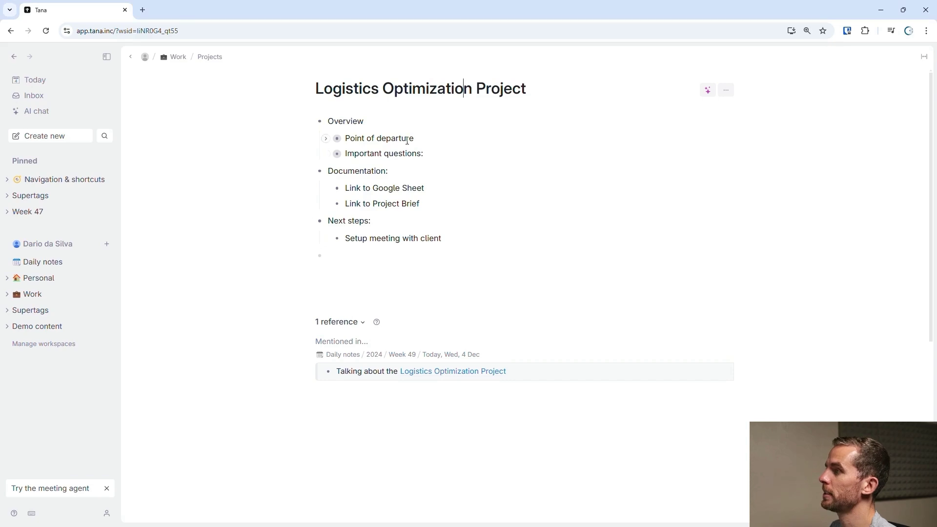
left_click(550, 92)
type("#")
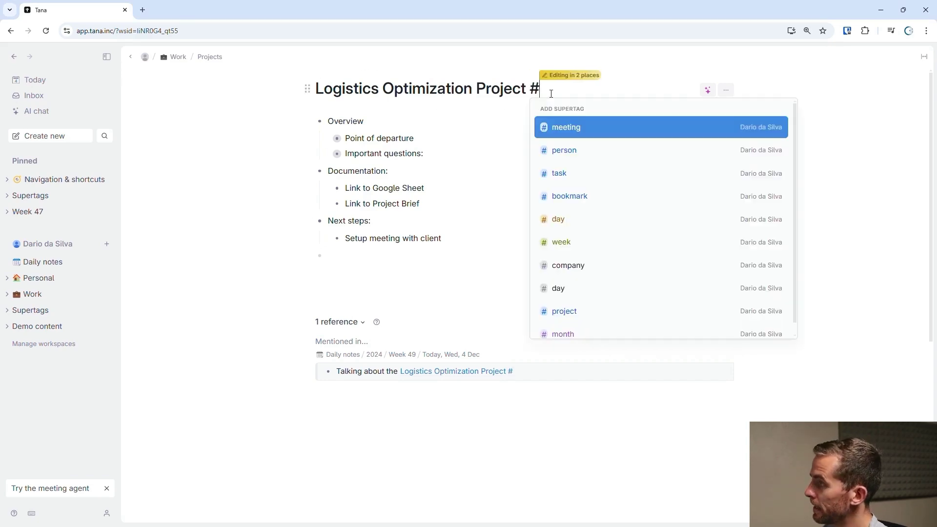
type("pr")
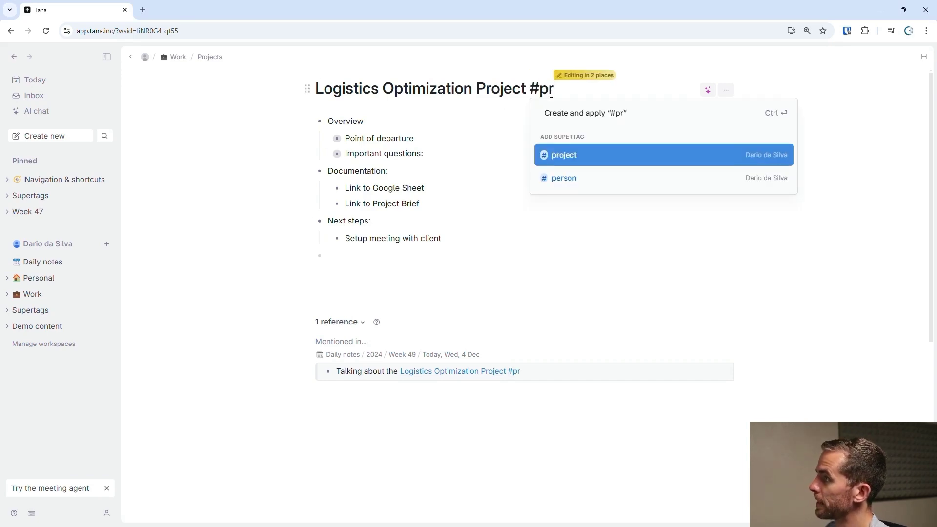
key("Return")
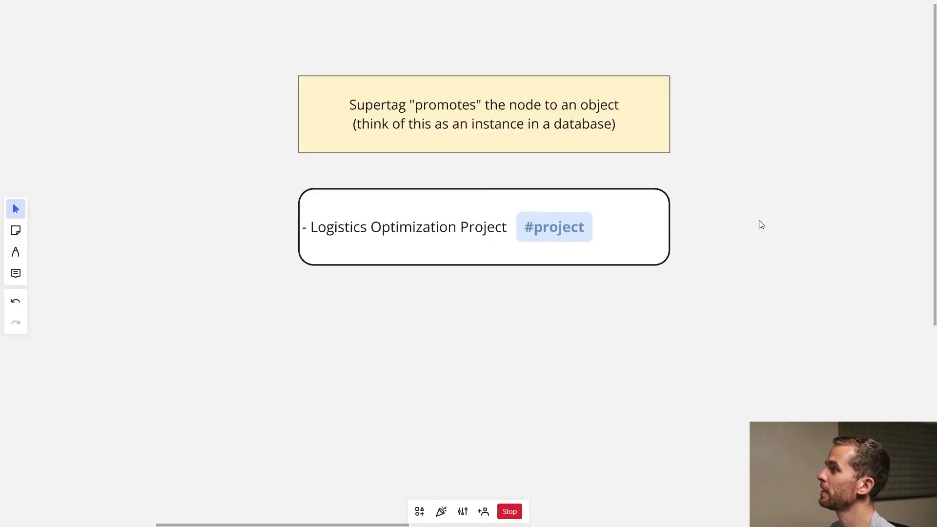
Step: Pan the Miro board past the Fields note to the Searches note and reference card
left_click_drag(759, 224, 169, 251)
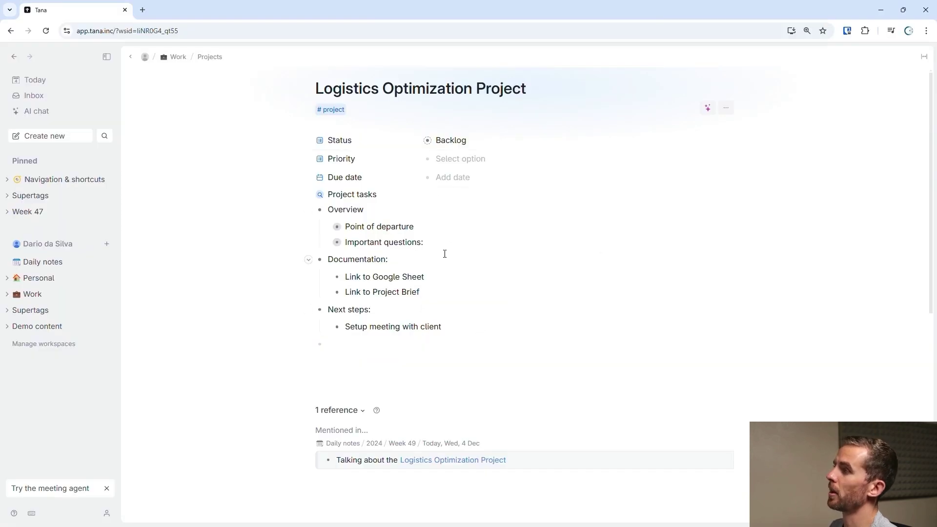
left_click(342, 194)
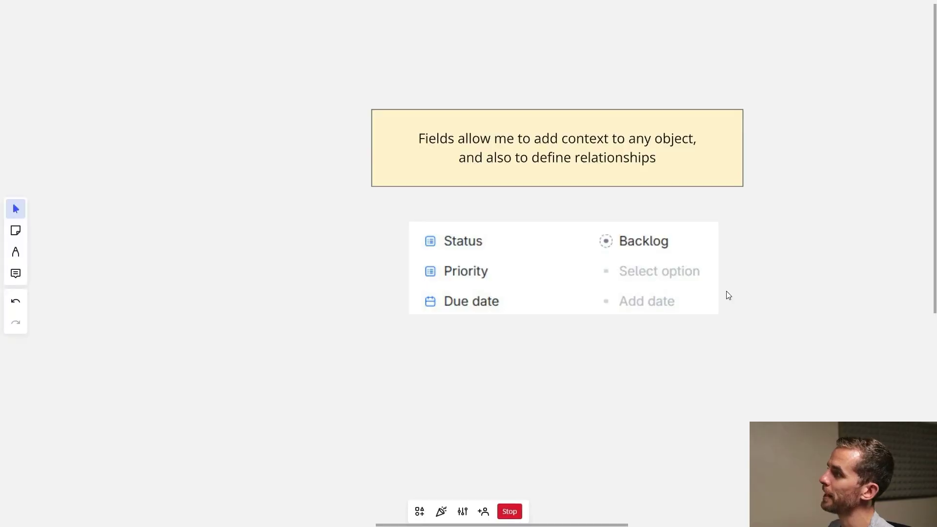
left_click_drag(725, 293, 36, 345)
left_click_drag(728, 470, 348, 433)
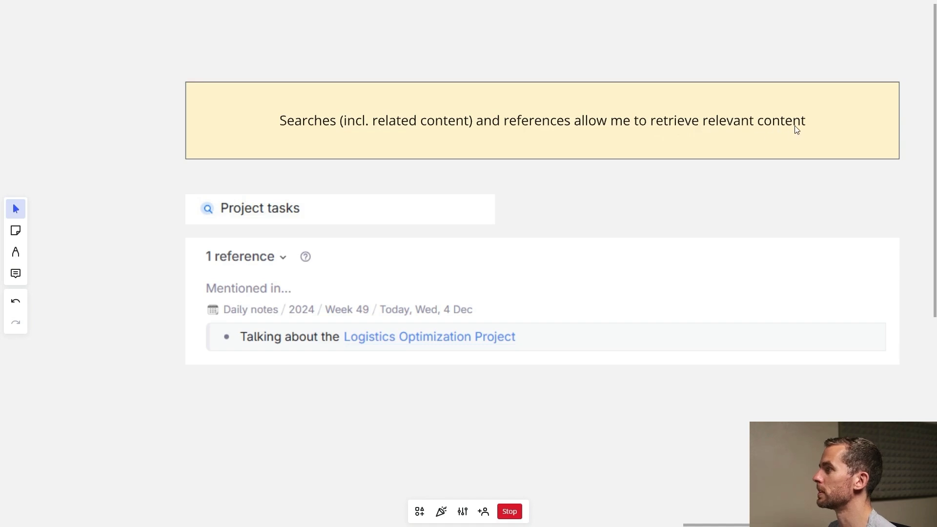
Step: Nudge the Project tasks image up and right, then go back to the Tana project page
left_click_drag(290, 222, 294, 213)
left_click(294, 213)
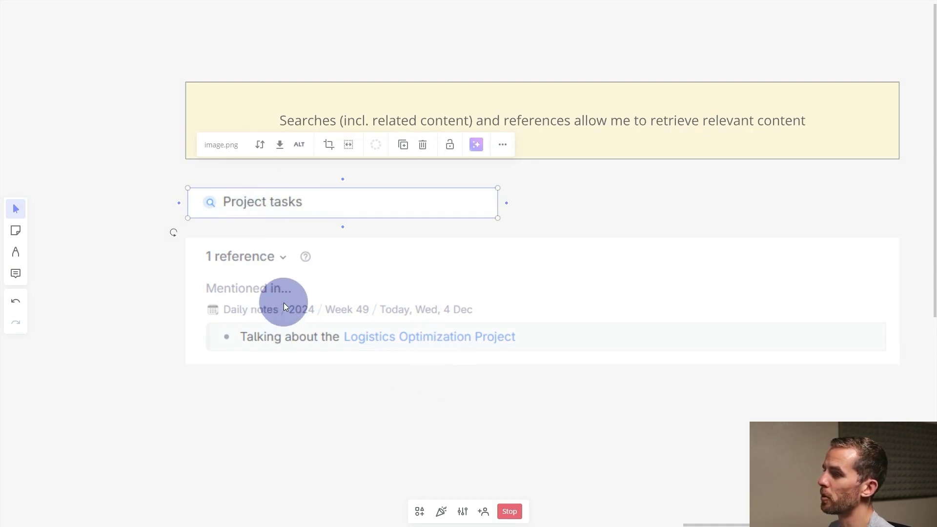
key("alt+Tab")
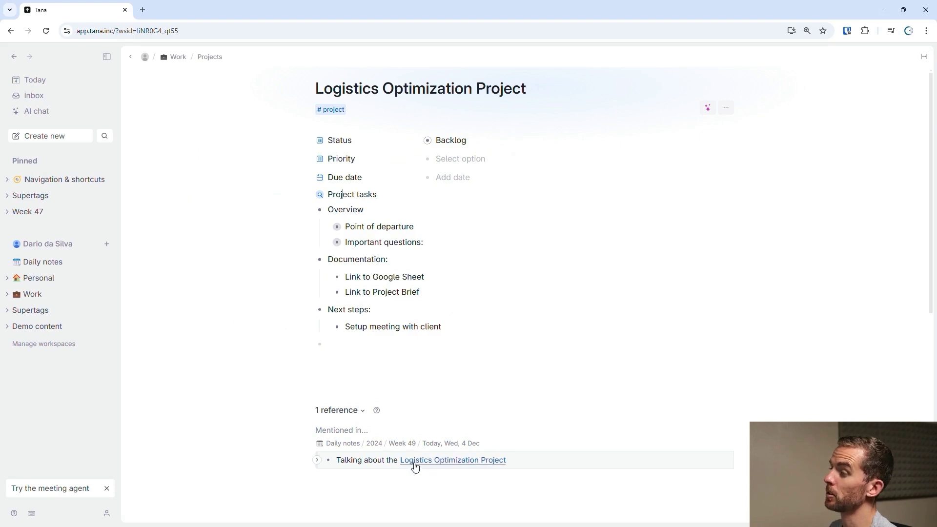
left_click(438, 465)
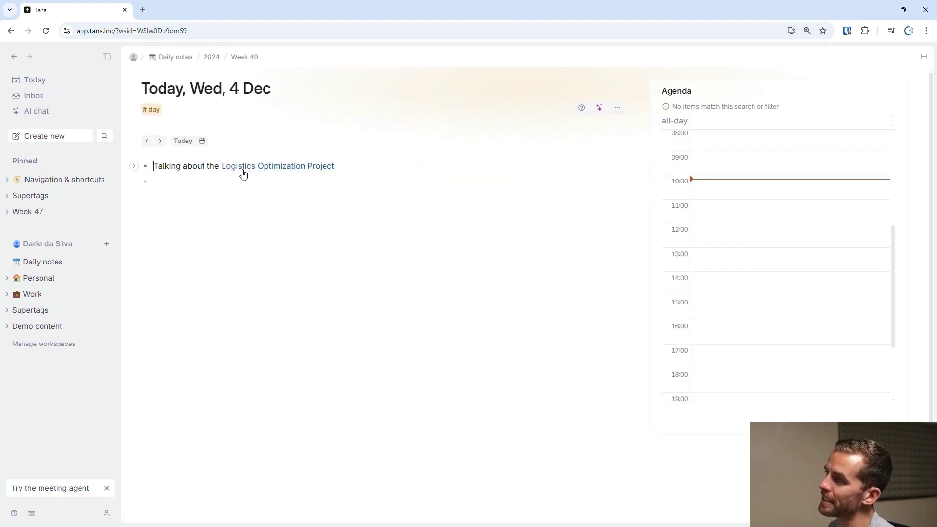
left_click(274, 171)
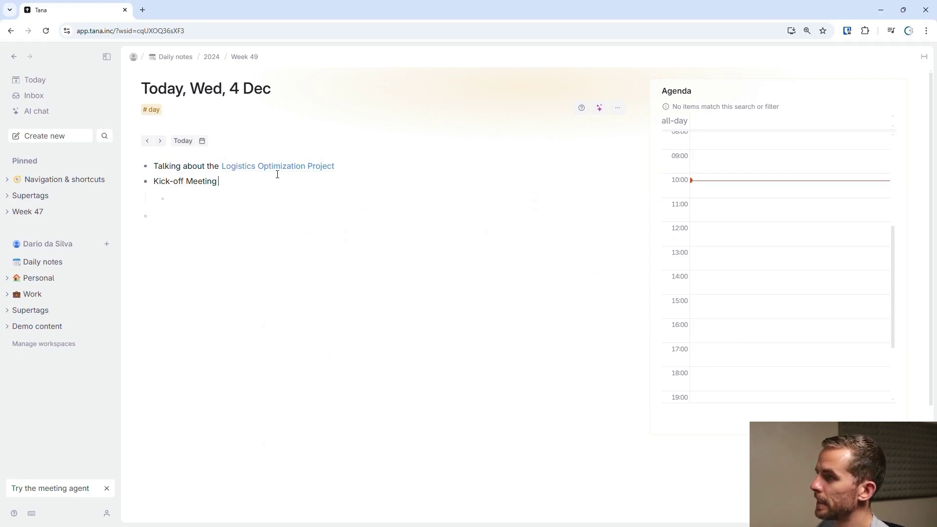
Step: Tag Kick-off Meeting with #meeting, adding Date, Attendees and Meeting link fields
type("#")
key("Return")
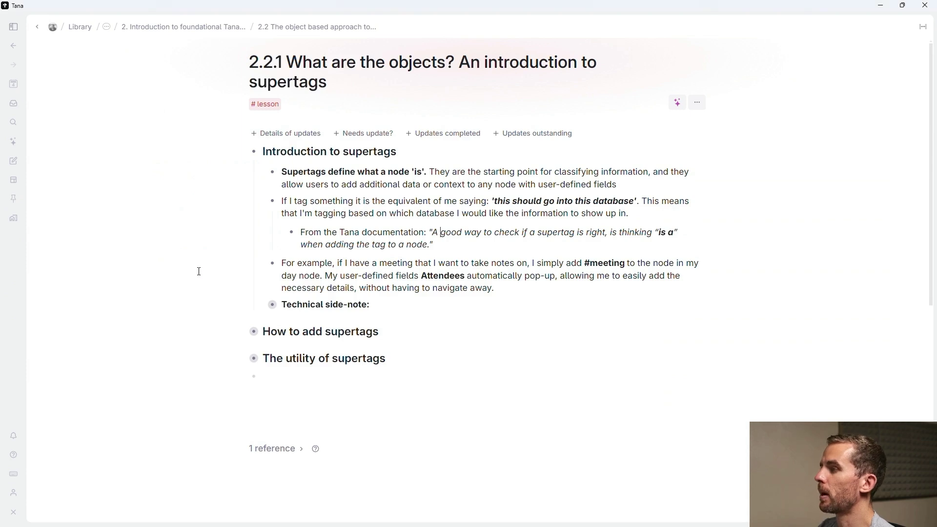
Step: Unfold the Technical side-note on the supertags lesson page
left_click(260, 306)
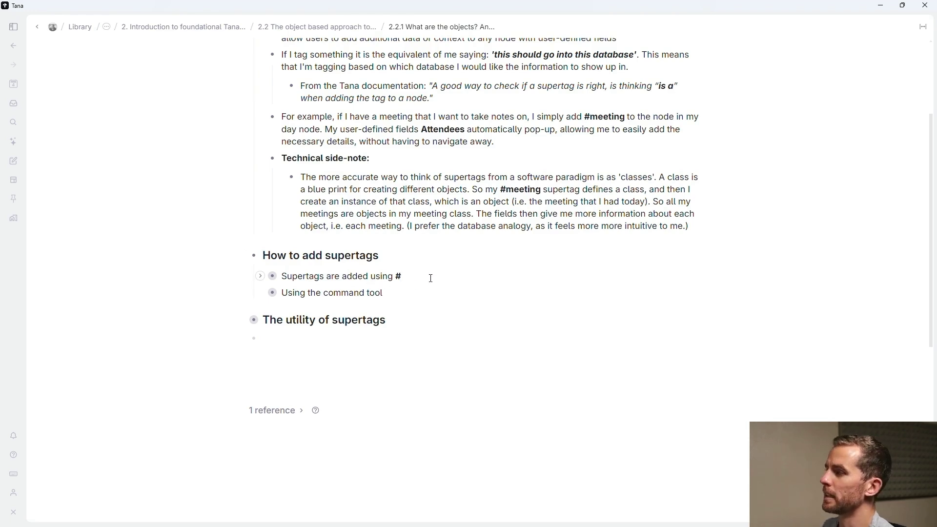
Step: Create #example supertag on the 'using #' line and add 'another example supertag' below 'Using the command tool'
type("#e")
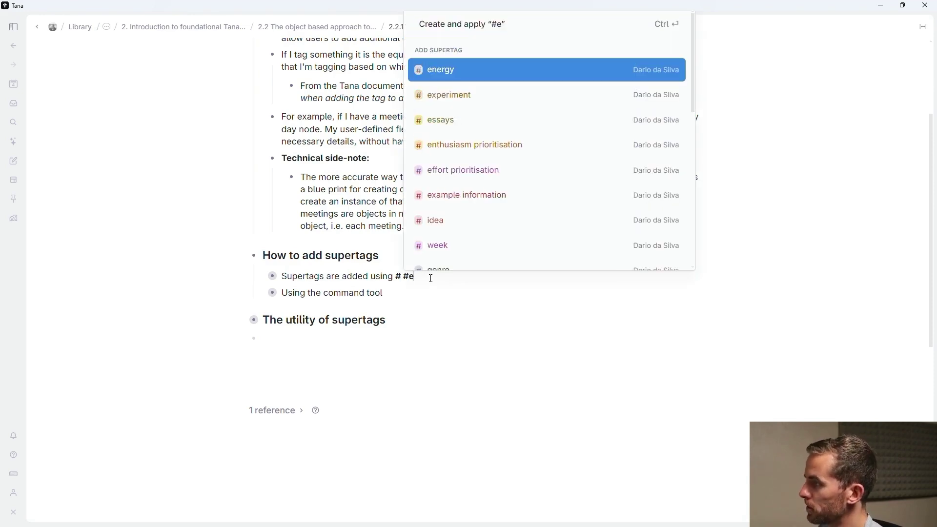
type("xample super")
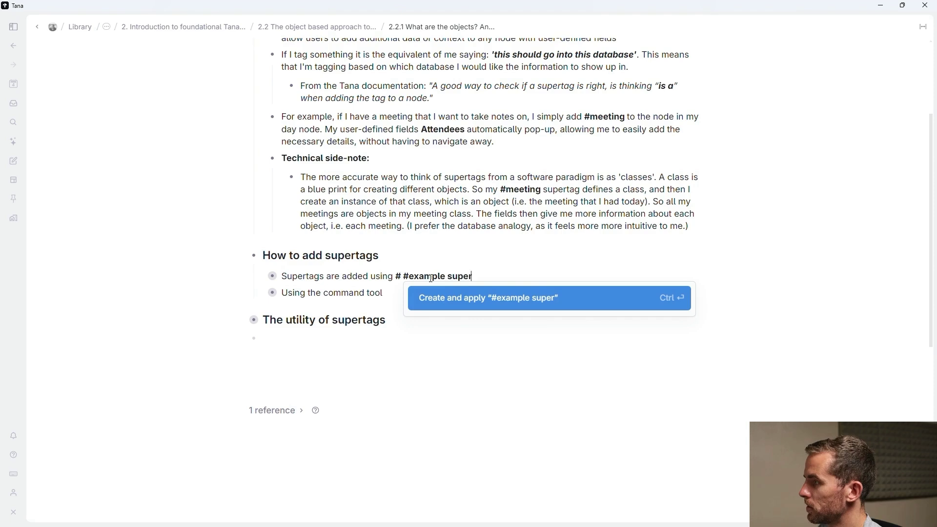
type("tag")
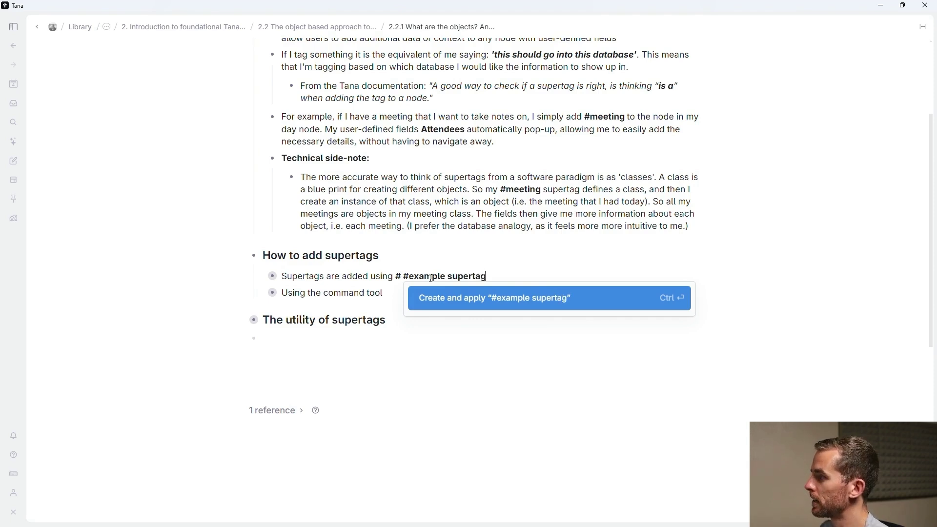
key("Return")
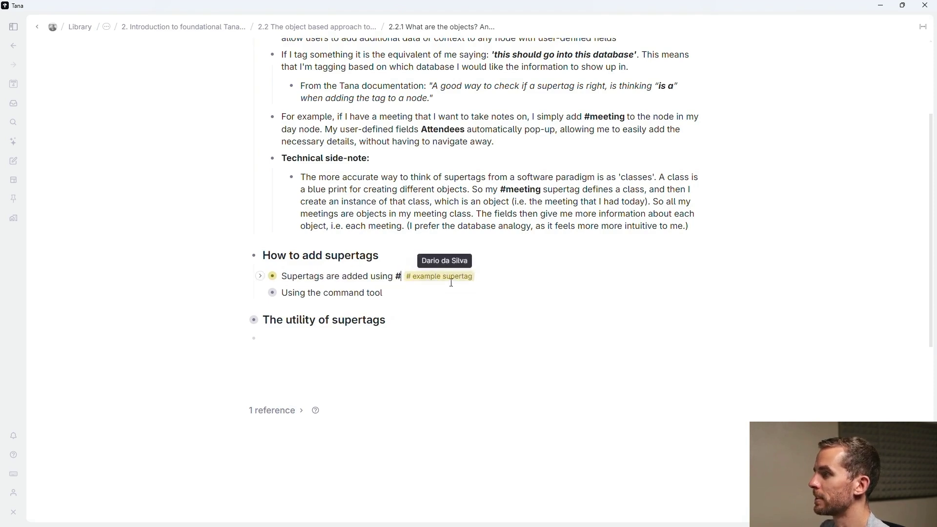
left_click(424, 294)
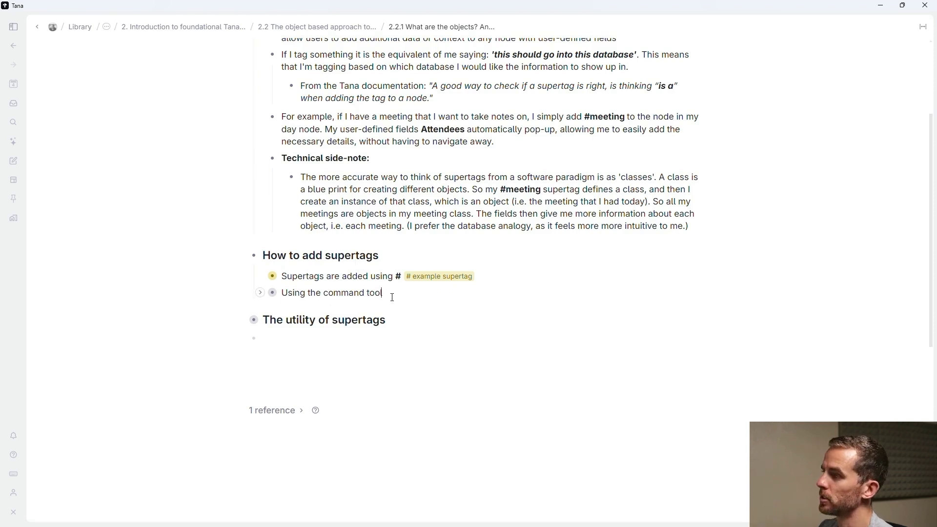
key("Return")
type("another")
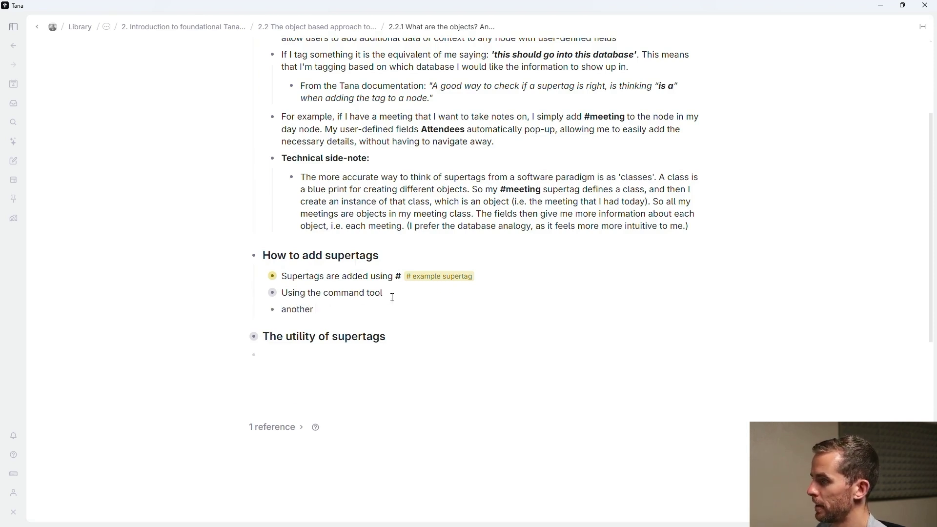
type(" example supert")
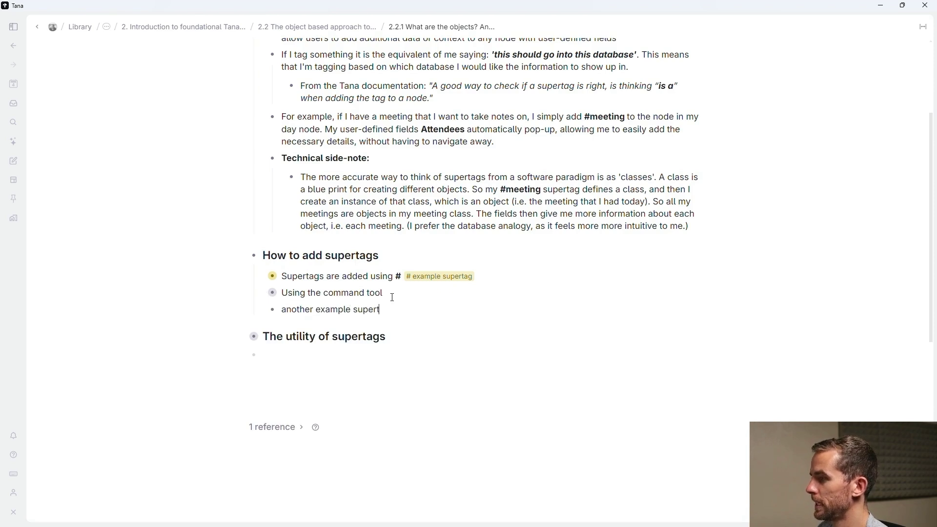
type("ag")
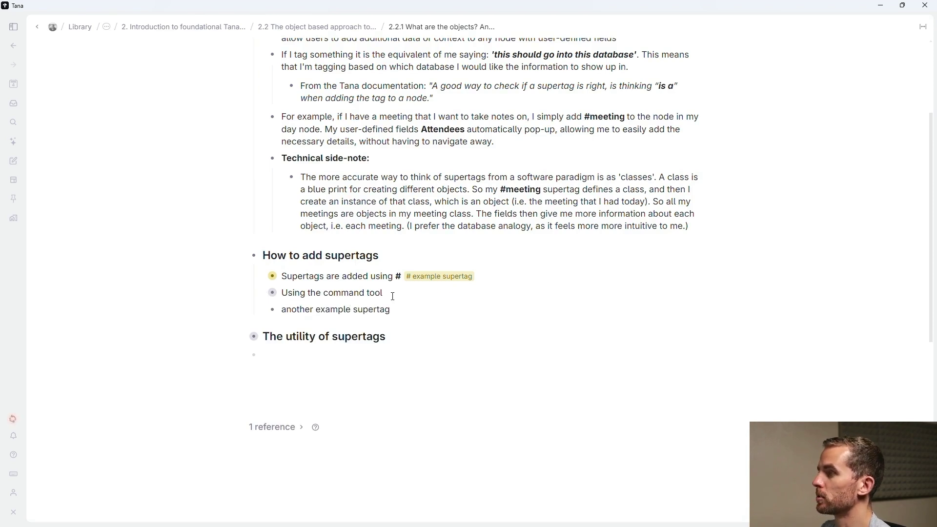
Step: Convert the 'another example supertag' node with the 'Convert to supertag' command
key("Home")
key("ctrl+k")
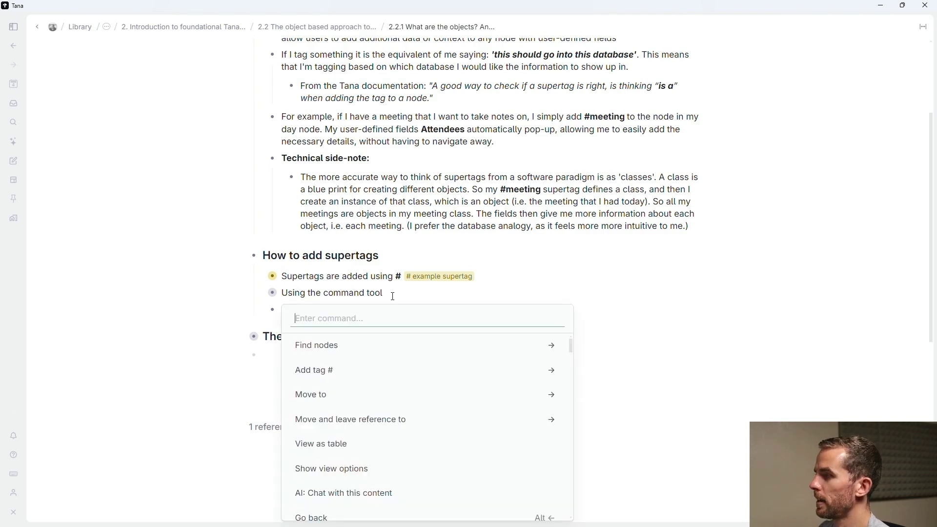
type("conv")
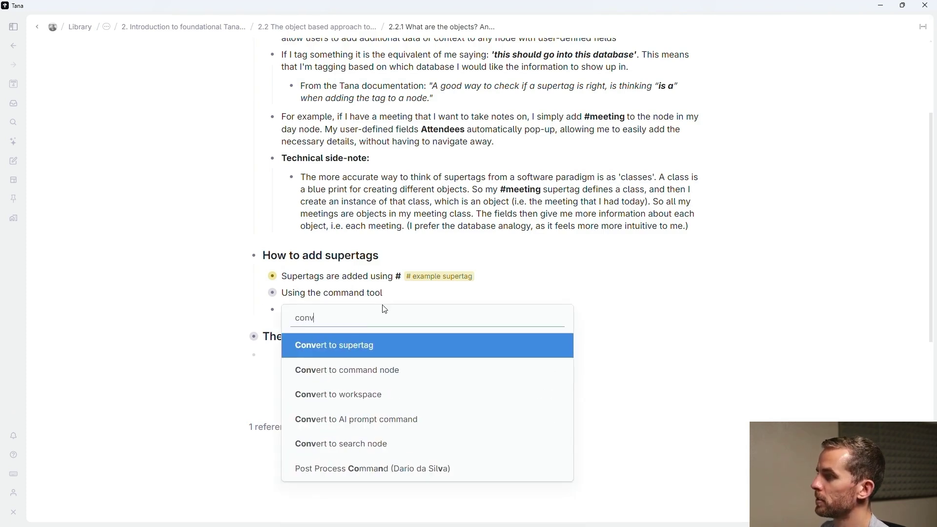
key("Return")
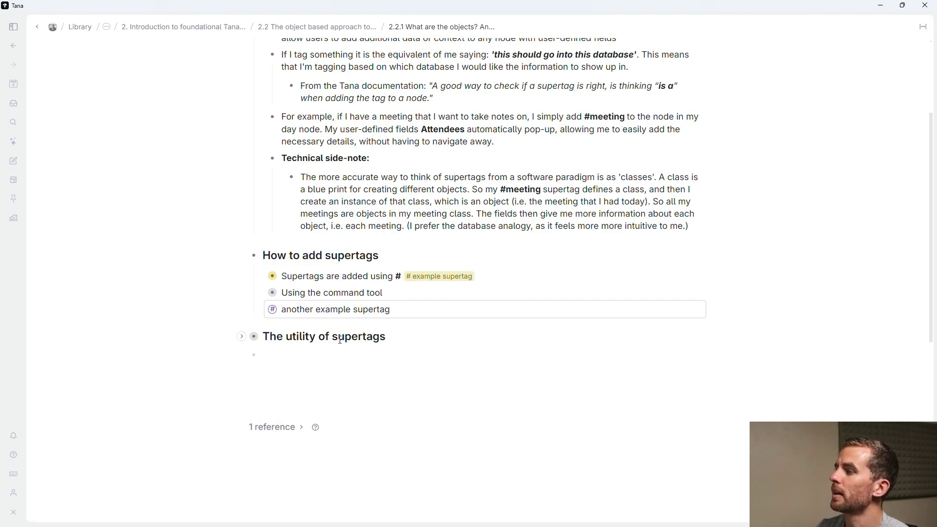
key("Escape")
scroll(332, 332, "down", 1)
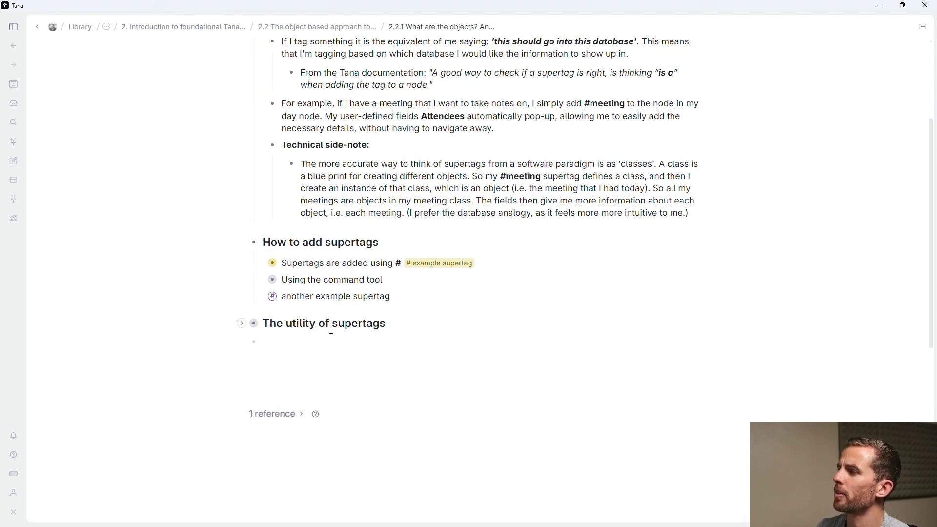
Step: Unfold 'The utility of supertags' and its consistent structuring and easy input on the go points
left_click(241, 324)
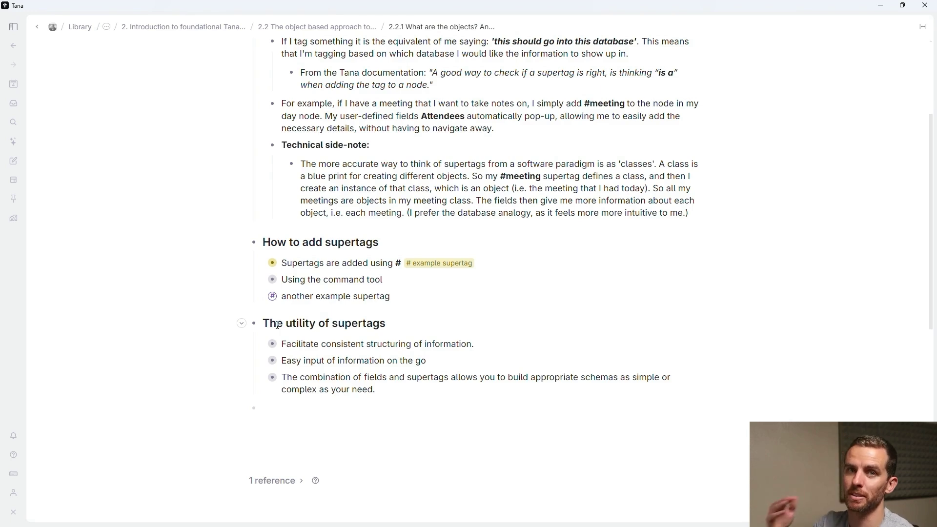
scroll(235, 286, "down", 2)
left_click(260, 296)
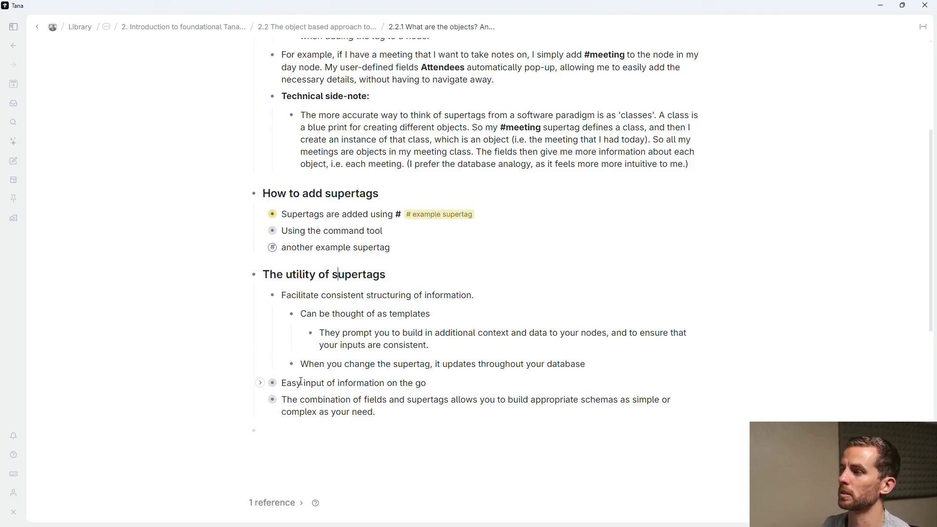
left_click(260, 383)
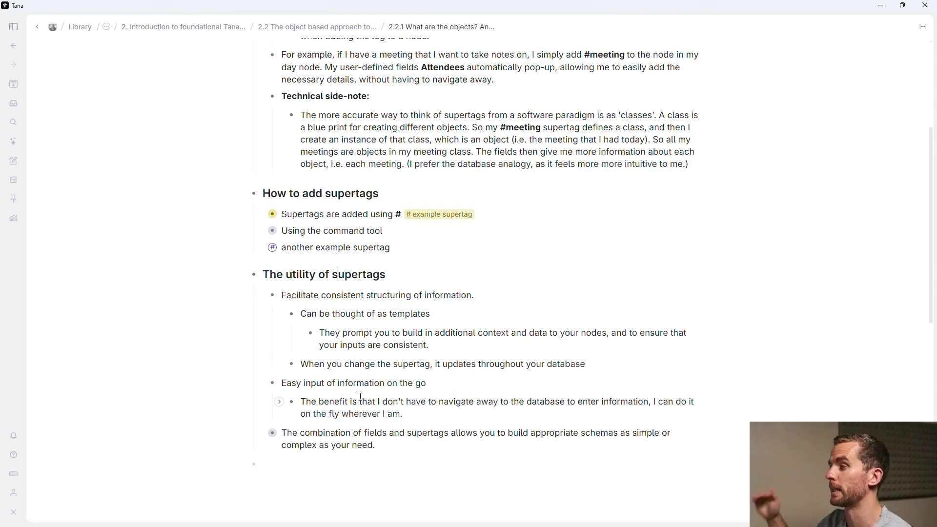
scroll(361, 397, "down", 1)
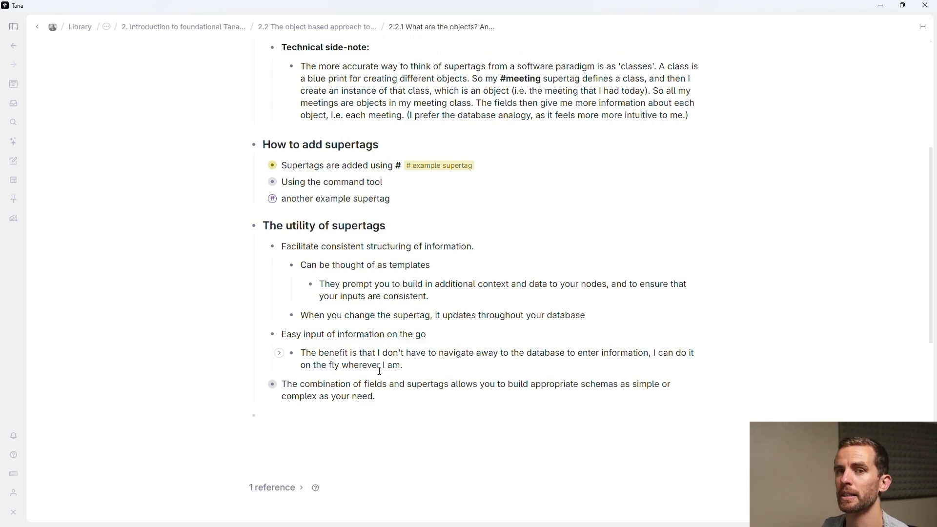
Step: Unfold 'The combination of fields and supertags' to reveal the note on defining ontologies
left_click(261, 385)
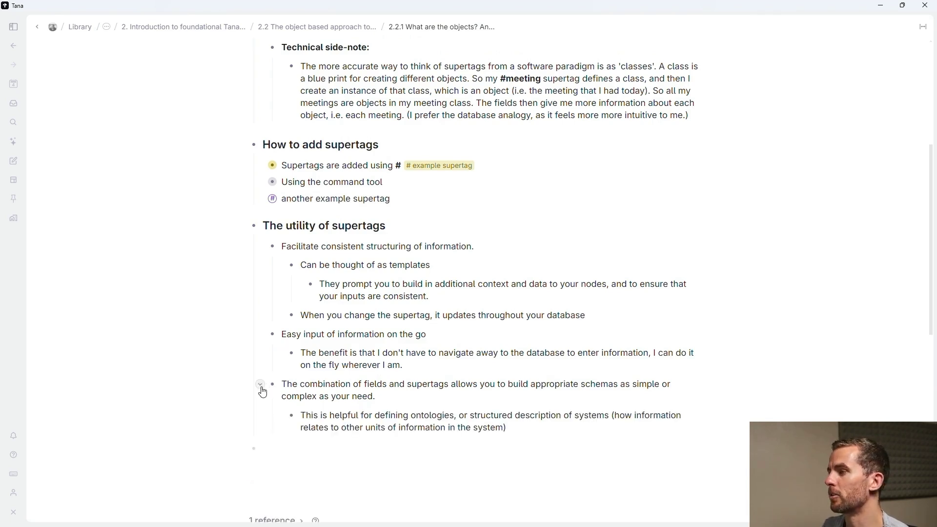